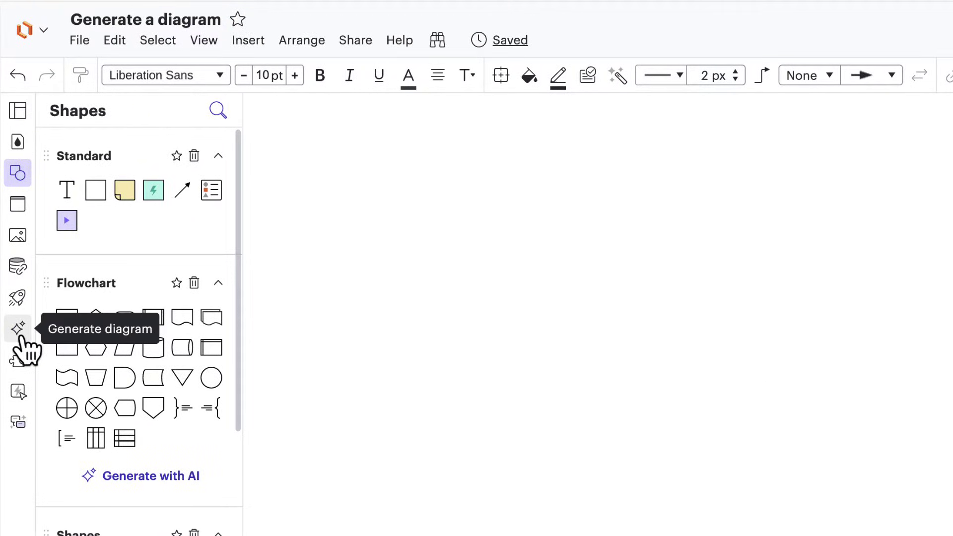
Step: Describe a SaaS customer support flowchart with terminators, decision diamonds and process shapes for AI generation
left_click(19, 328)
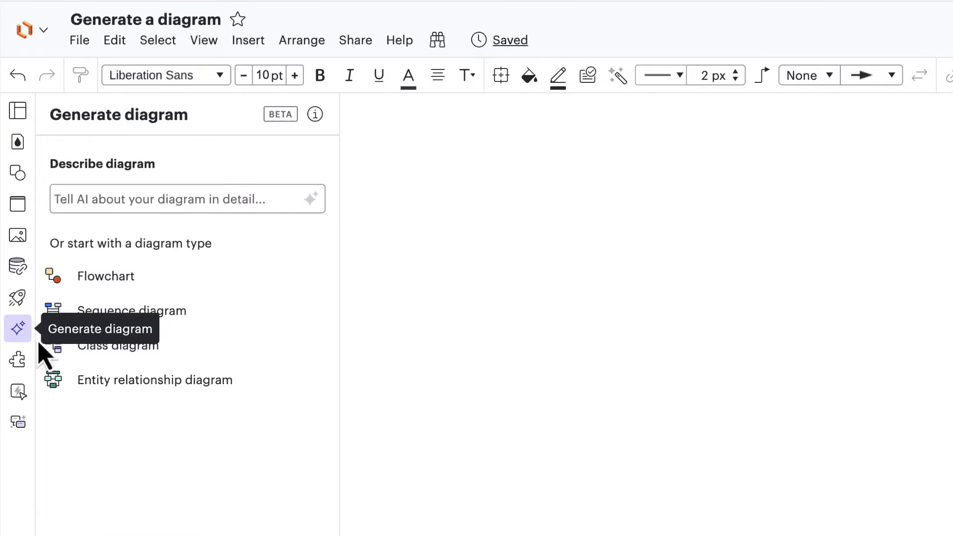
left_click(241, 202)
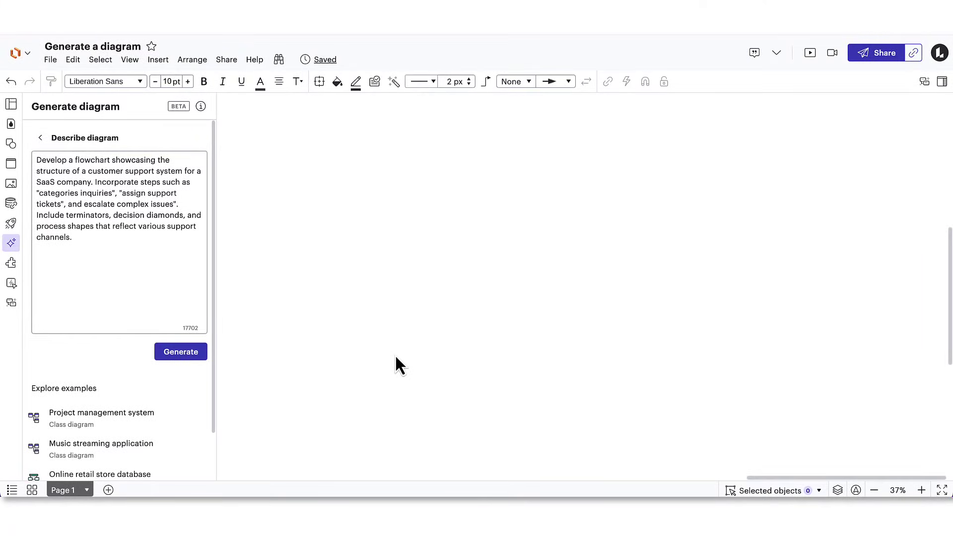
Step: Generate the flowchart, then remove the support-channels phrase from the prompt for regeneration
left_click(192, 353)
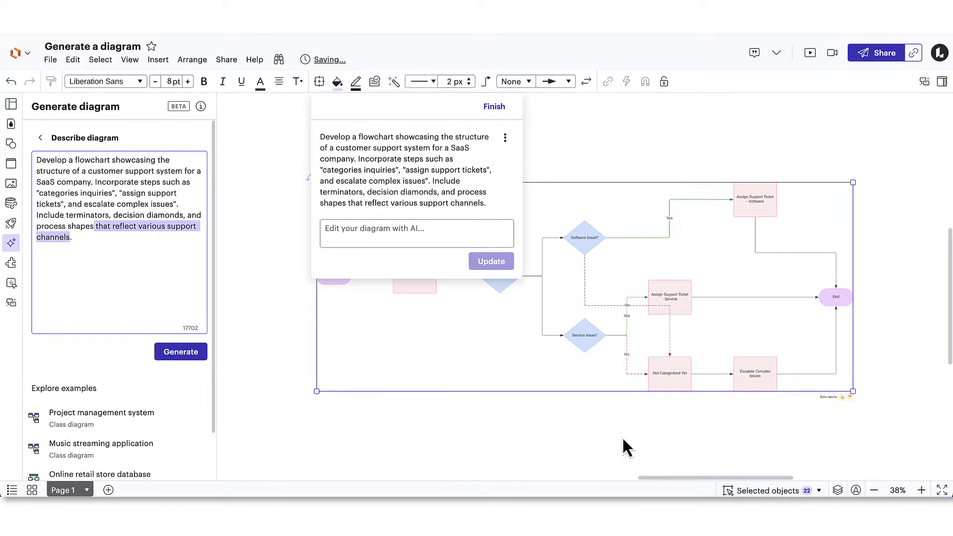
left_click(623, 438)
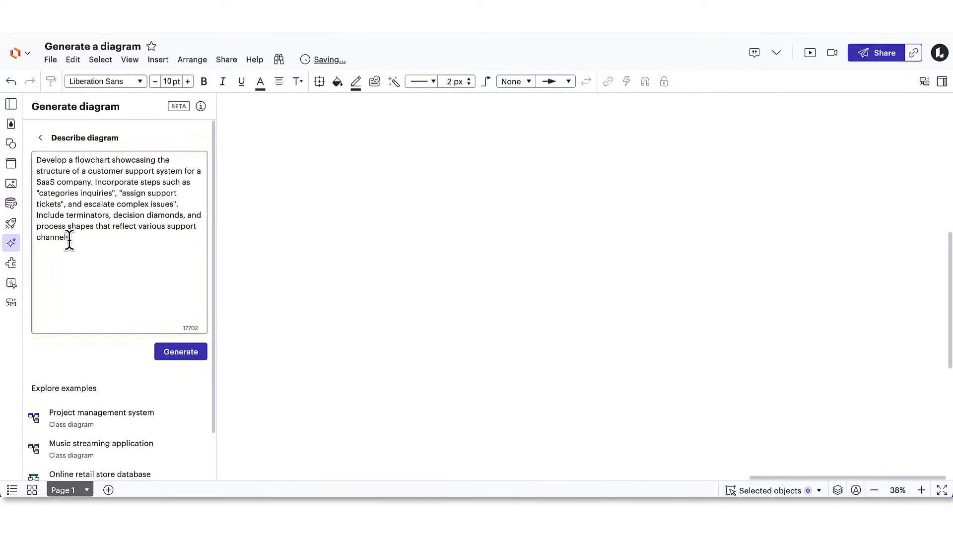
left_click_drag(71, 237, 93, 227)
key("BackSpace")
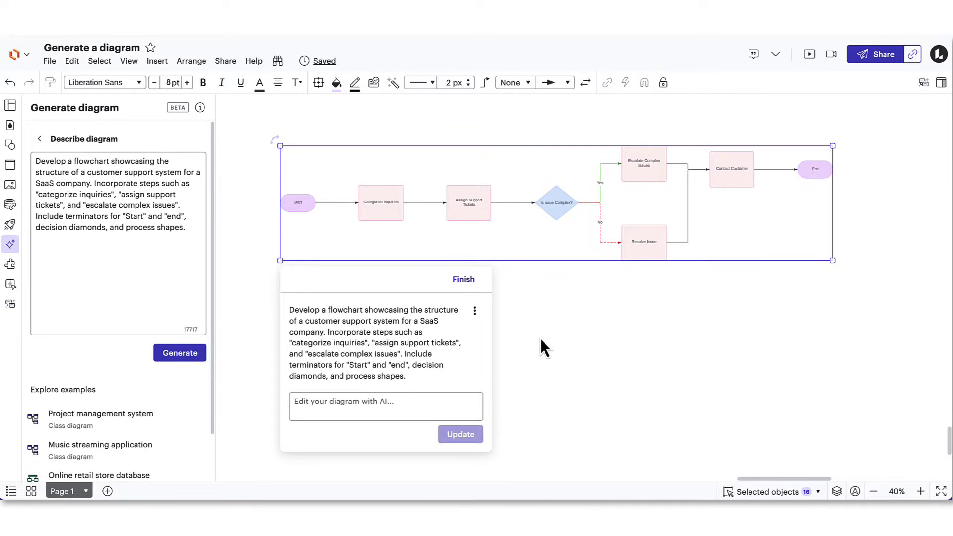
Step: Have AI split Categorize Inquiries into billing and product branches and keep the updated diagram
left_click(406, 402)
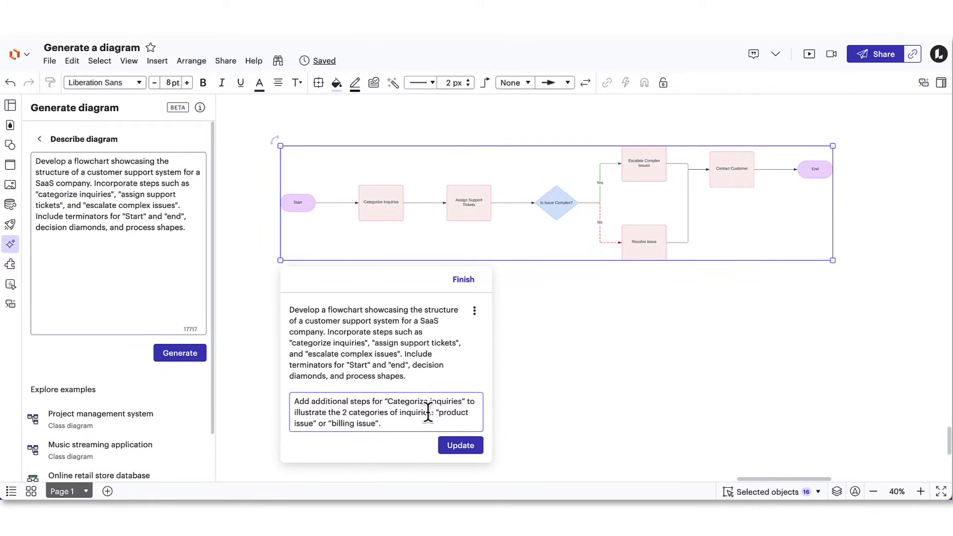
left_click(461, 446)
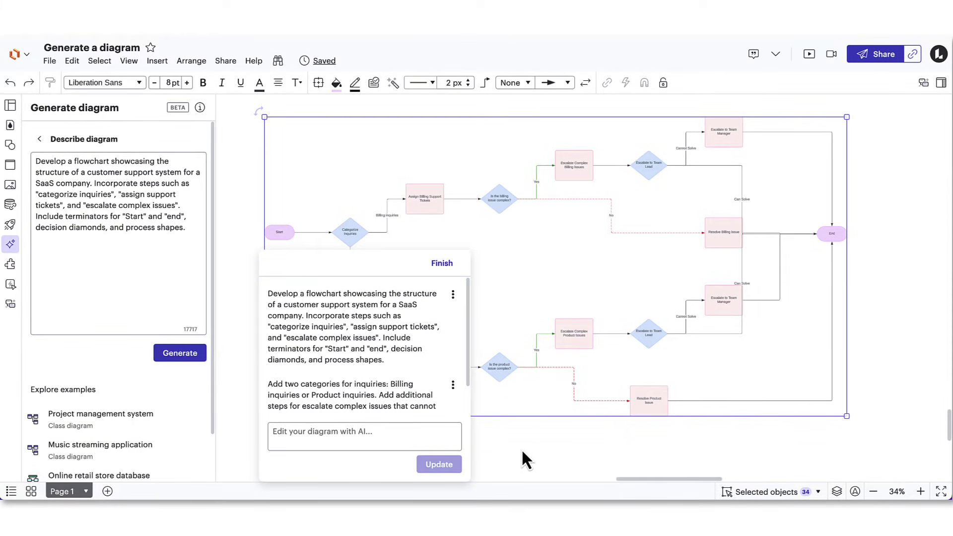
left_click(441, 263)
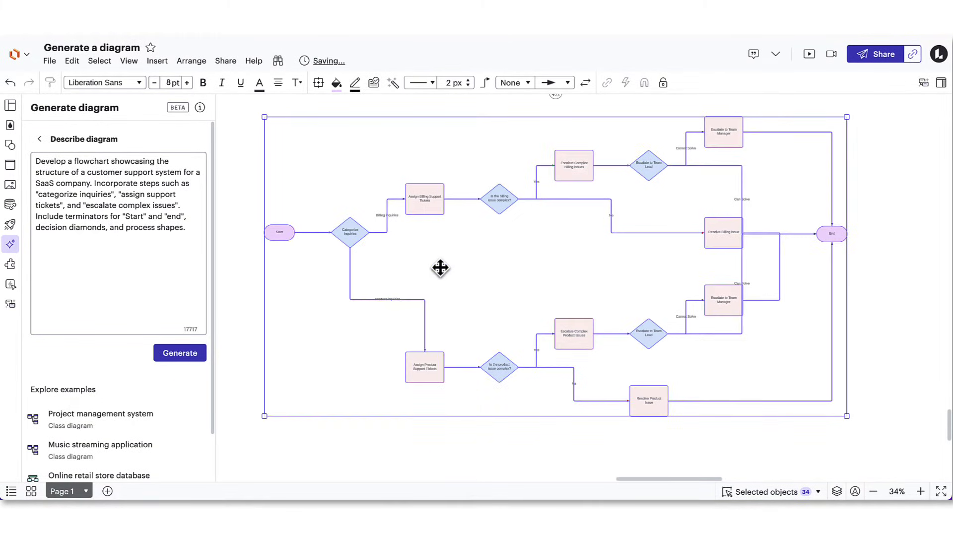
Step: Move Start and Categorize Inquiries down-right to align with the branch rows
left_click(571, 445)
left_click_drag(572, 445, 566, 446)
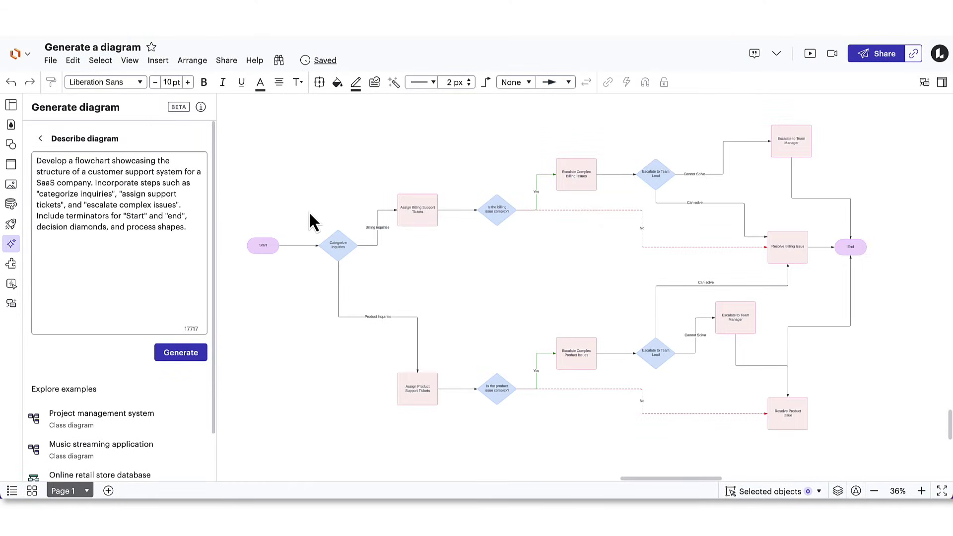
mouse_move(338, 248)
left_mouse_down()
mouse_move(359, 285)
mouse_move(370, 281)
left_mouse_up()
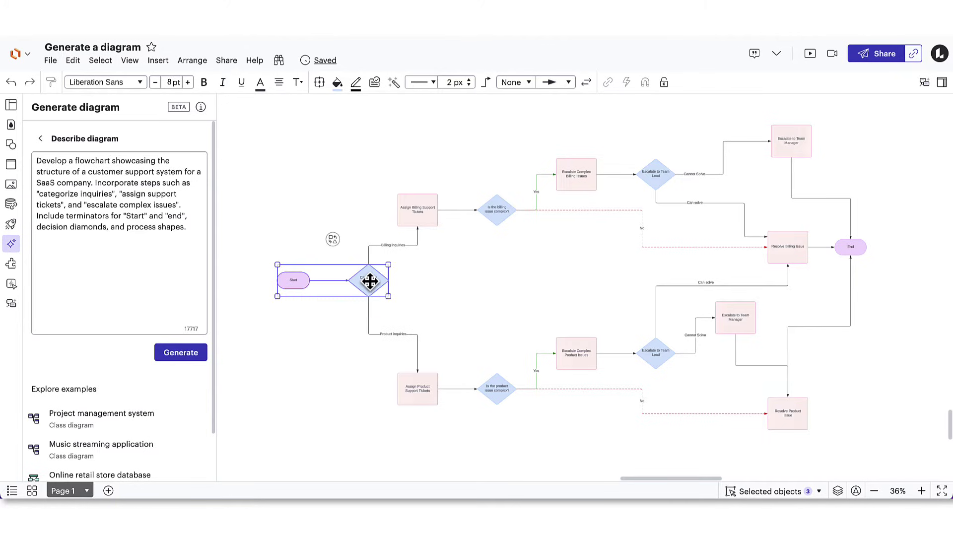
left_click(504, 301)
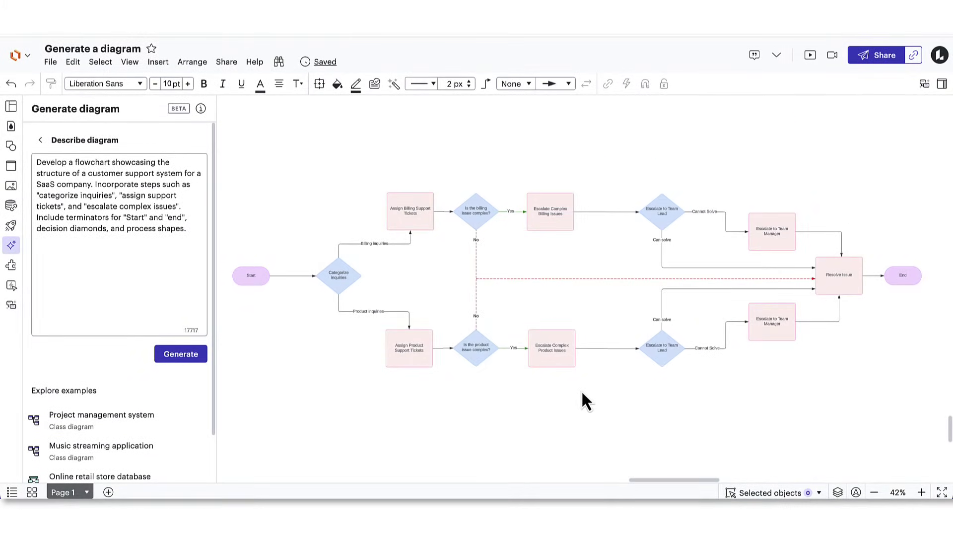
Step: Duplicate the product escalation shape, then delete both stray duplicate shapes
left_click(554, 358)
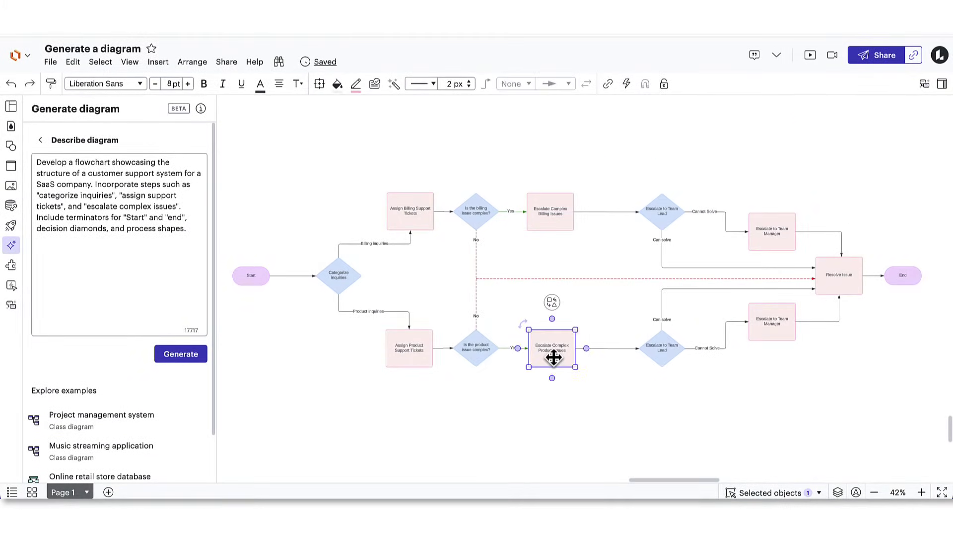
mouse_move(553, 358)
left_mouse_down()
mouse_move(554, 411)
mouse_move(610, 406)
left_mouse_up()
left_click(683, 410)
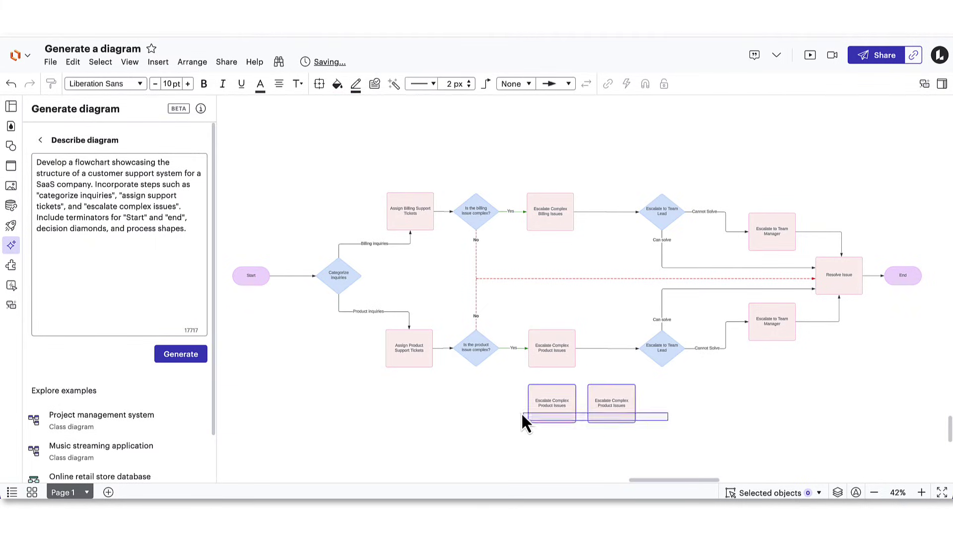
left_click_drag(676, 415, 519, 410)
key("Delete")
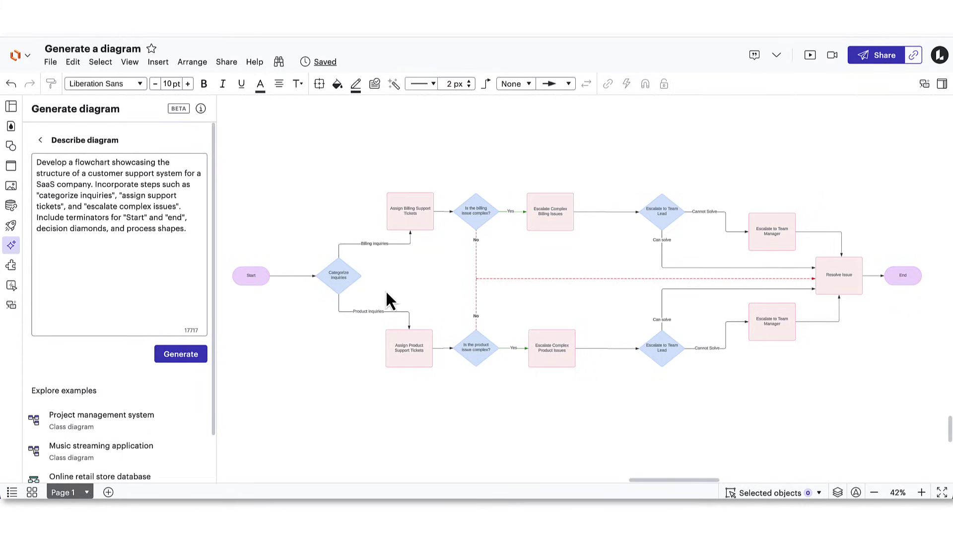
Step: Select the Start shape and all shapes matching it for recolouring
left_click(256, 280)
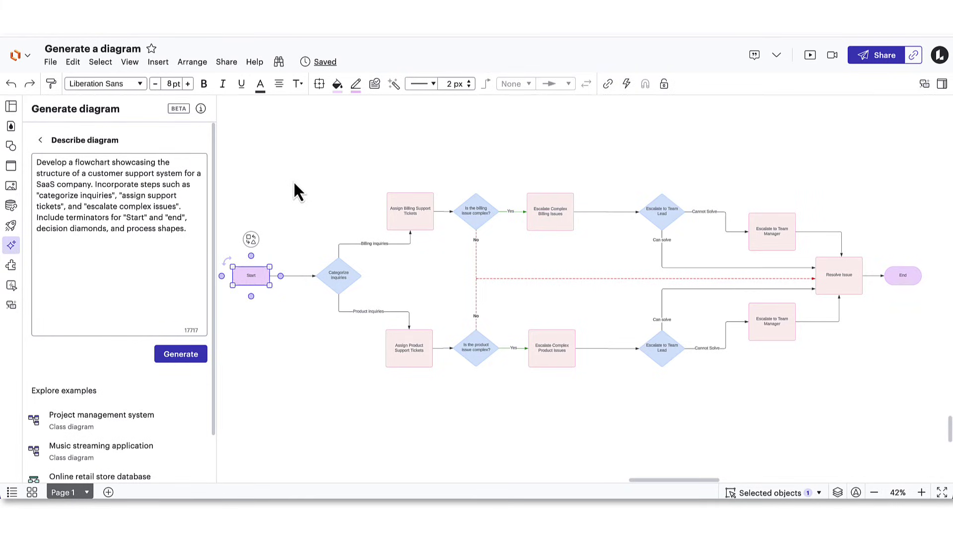
left_click(104, 63)
mouse_move(140, 155)
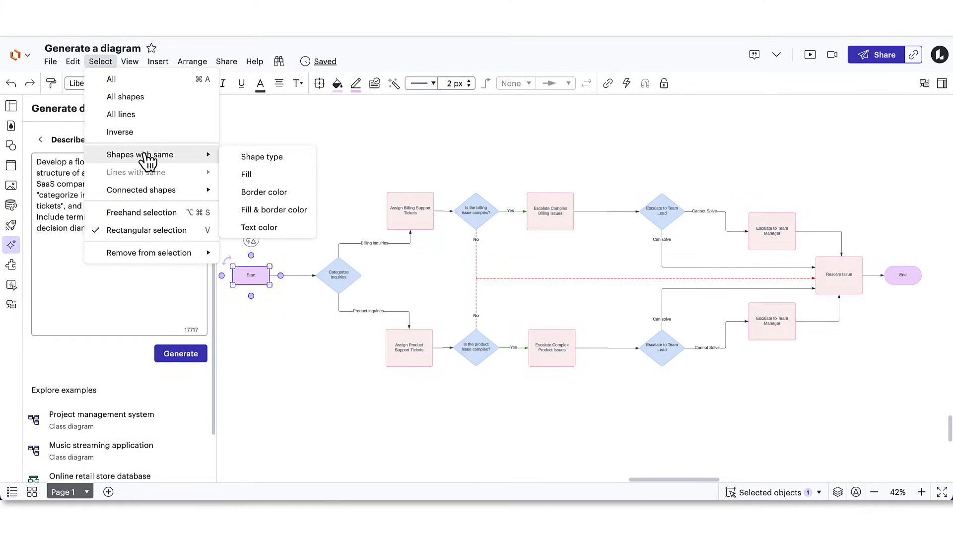
left_click(251, 159)
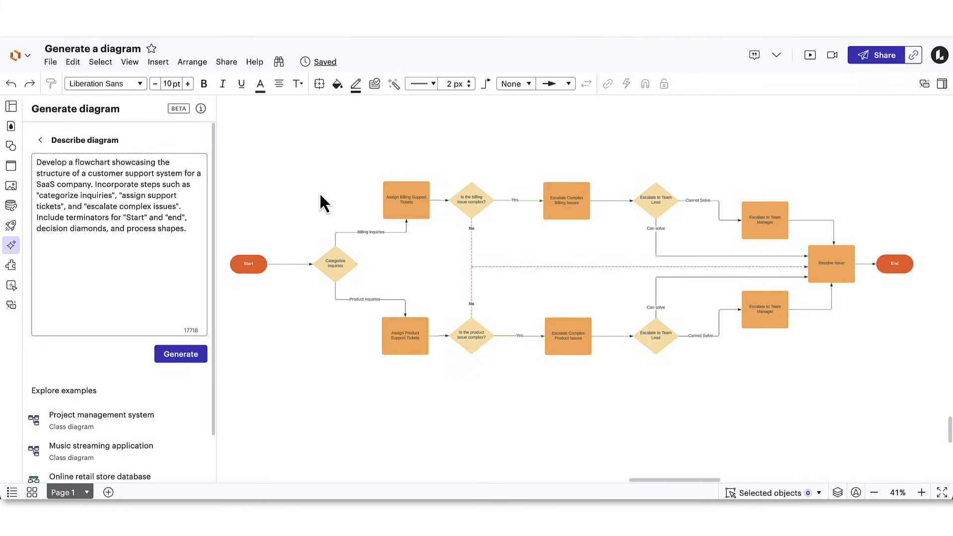
left_click(279, 63)
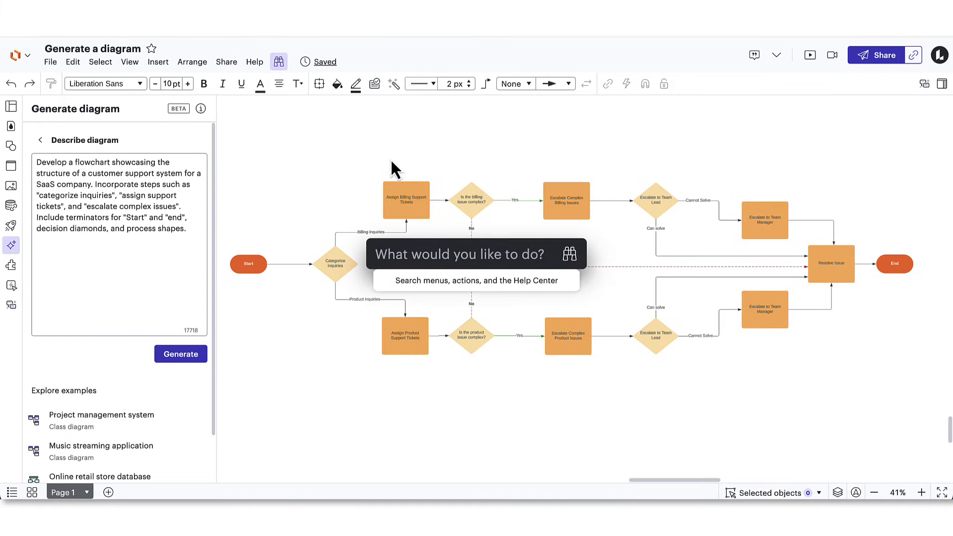
type("line color")
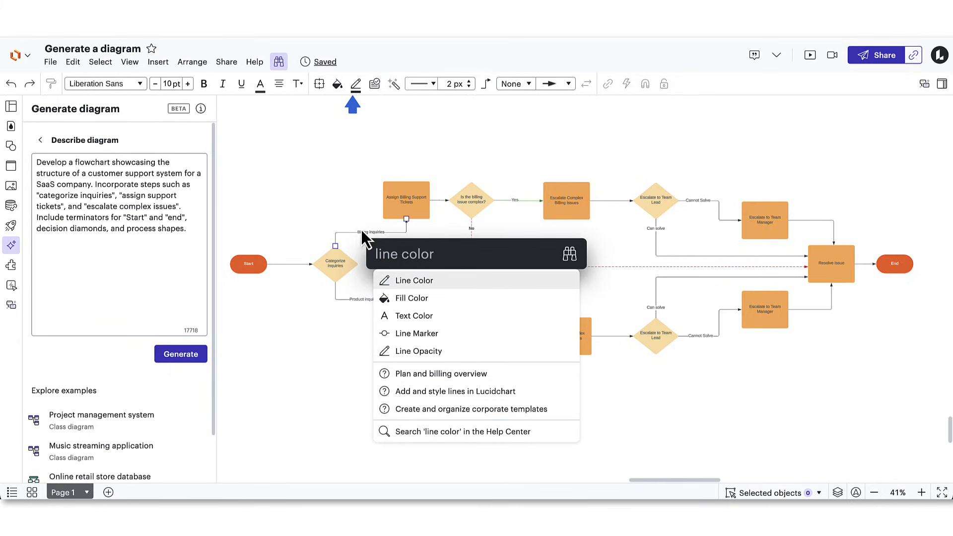
key("Escape")
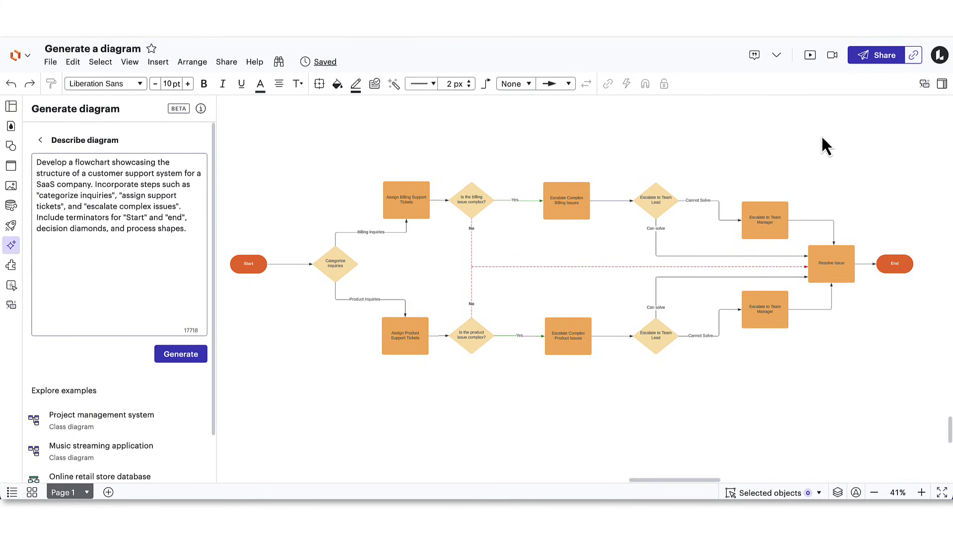
Step: Invite two suggested collaborators with edit-and-share access to the diagram
left_click(869, 65)
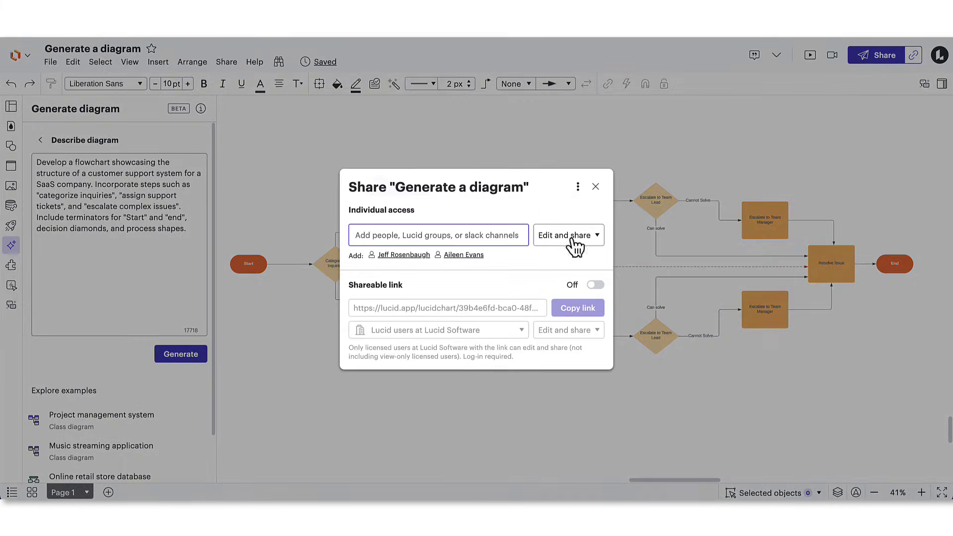
type("torri")
key("Return")
type("collin k")
key("Return")
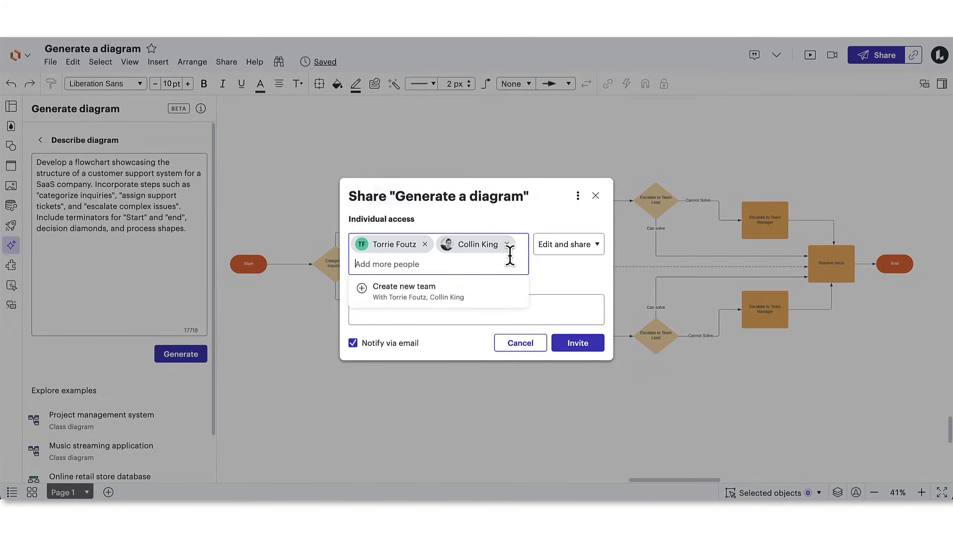
left_click(593, 304)
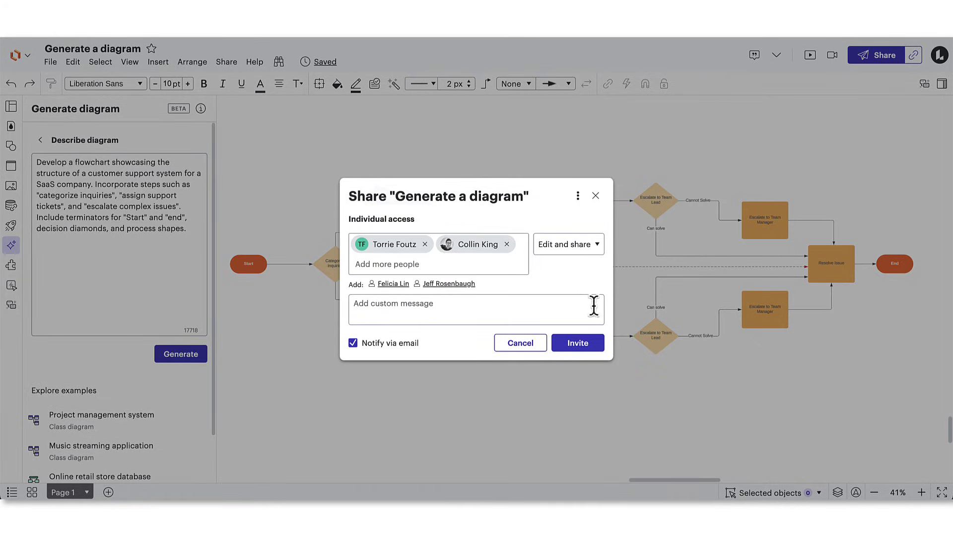
left_click(579, 342)
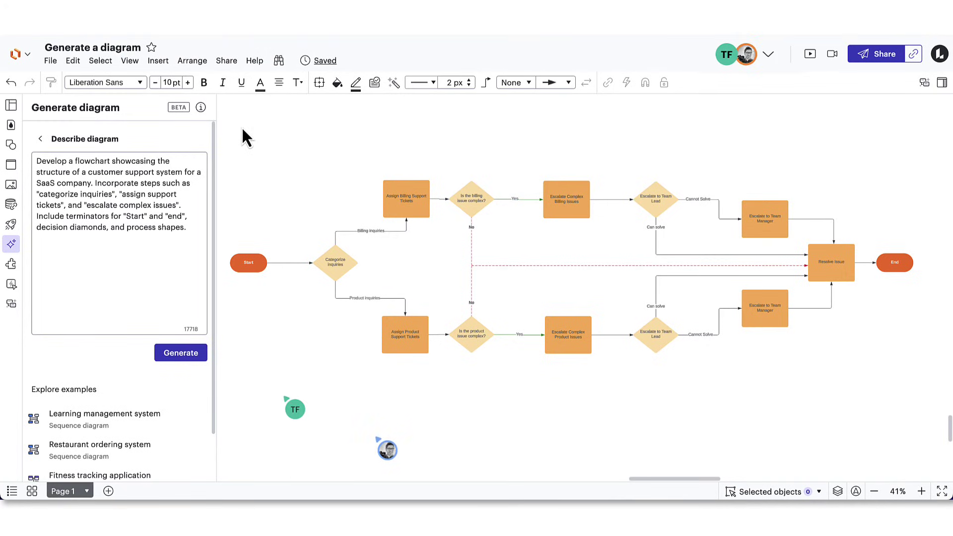
Step: Reopen the diagram in Lucidspark and add two sticky notes above the flowchart's upper row
left_click(18, 54)
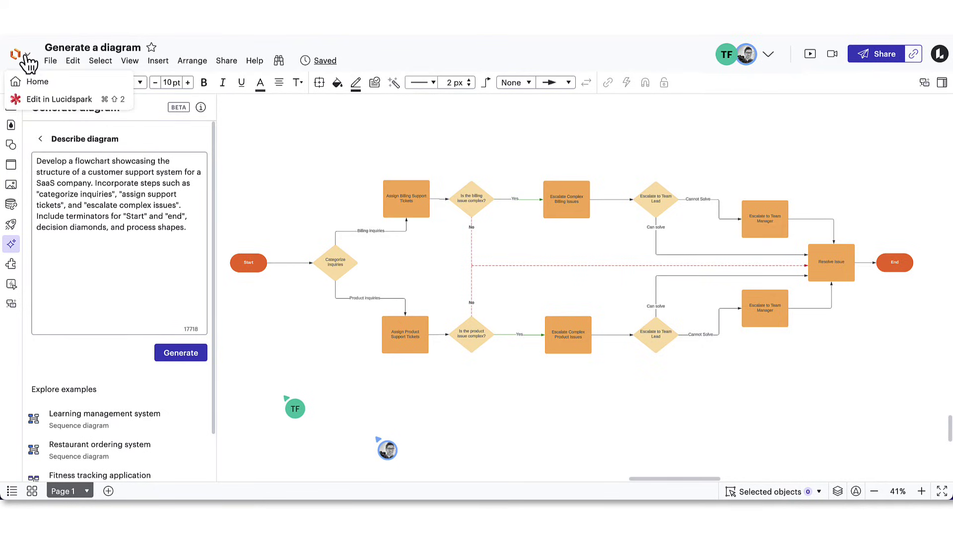
left_click(68, 102)
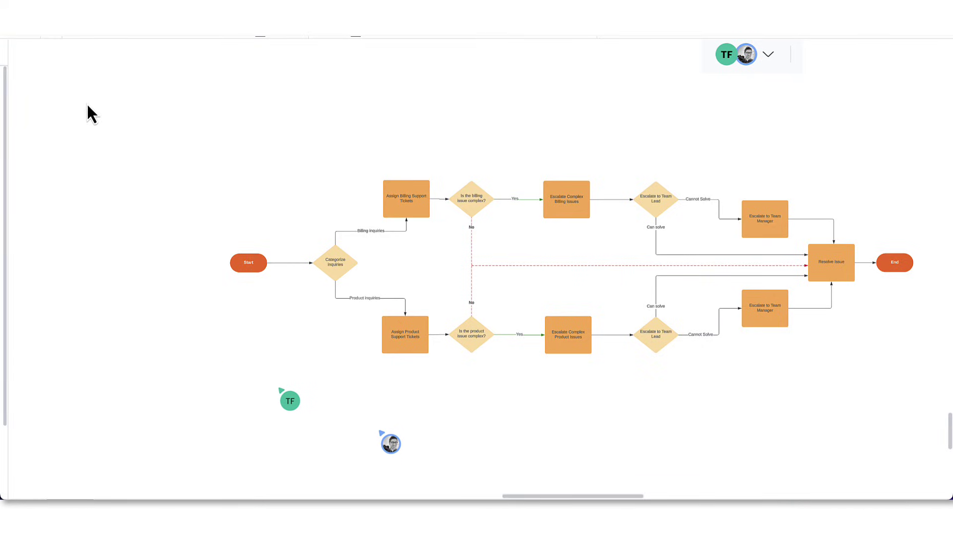
double_click(354, 161)
left_click_drag(354, 161, 371, 166)
double_click(516, 158)
left_click_drag(519, 158, 499, 172)
left_click(562, 160)
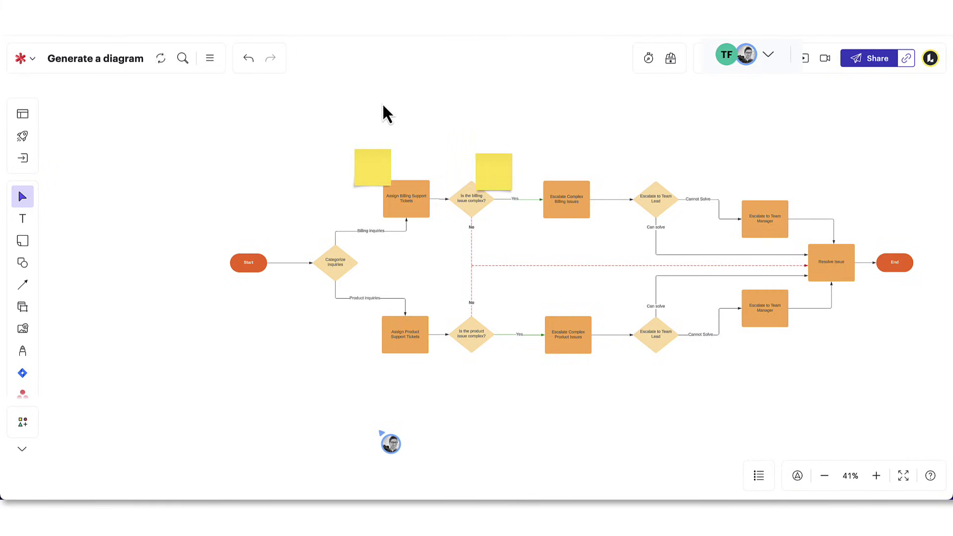
Step: Browse the Visual Activities collection, then return the diagram to Lucidchart
left_click(23, 135)
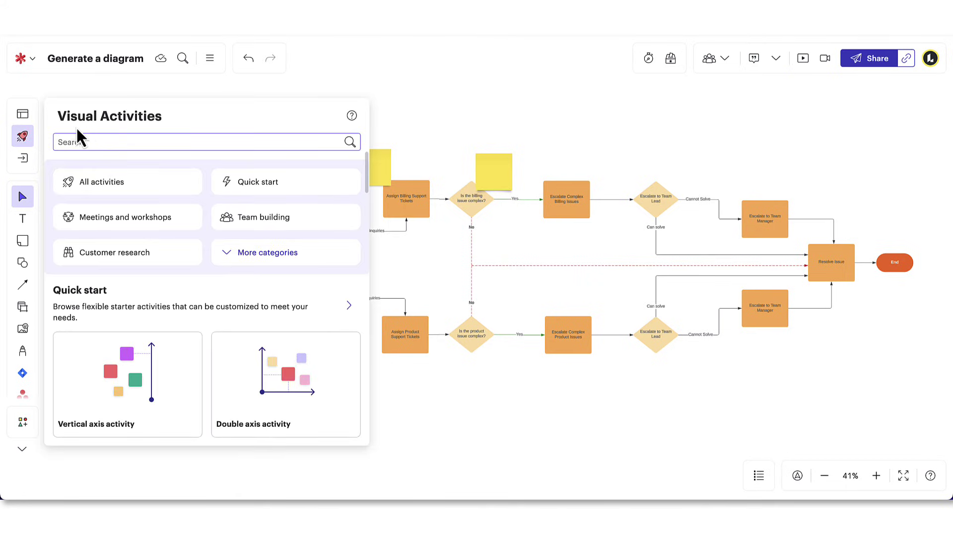
left_click(172, 89)
left_click(27, 59)
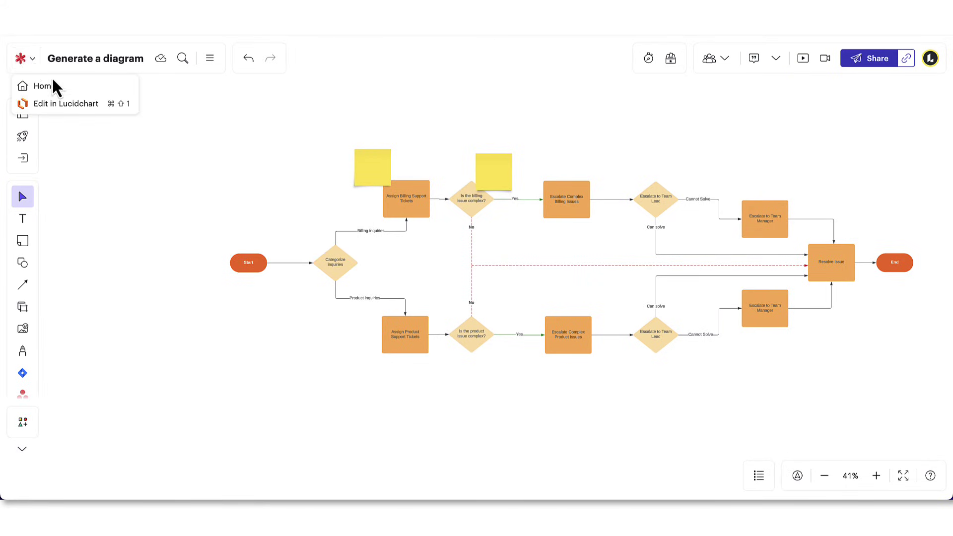
left_click(66, 106)
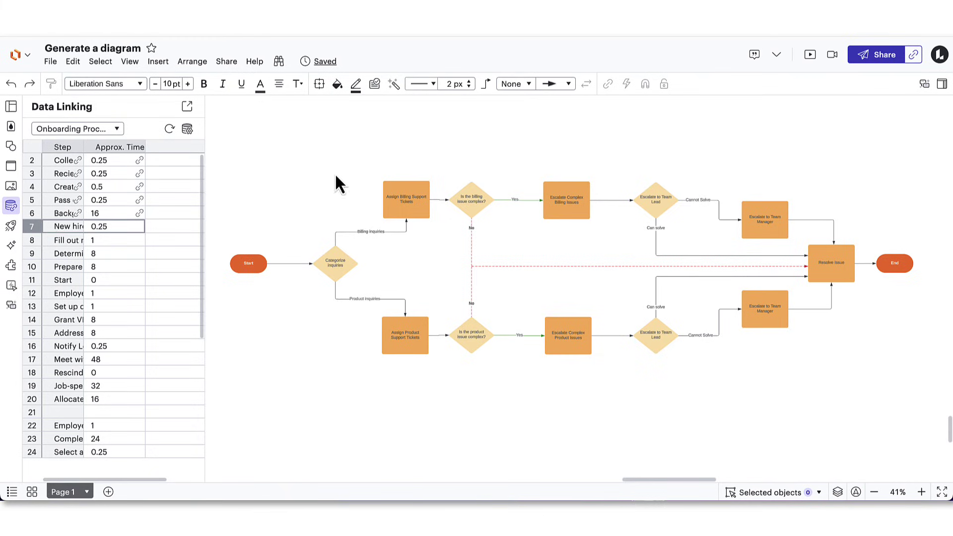
Step: Link data rows 7 and 8 to the Escalate Complex Billing and Product Issues shapes
left_click_drag(43, 225, 563, 204)
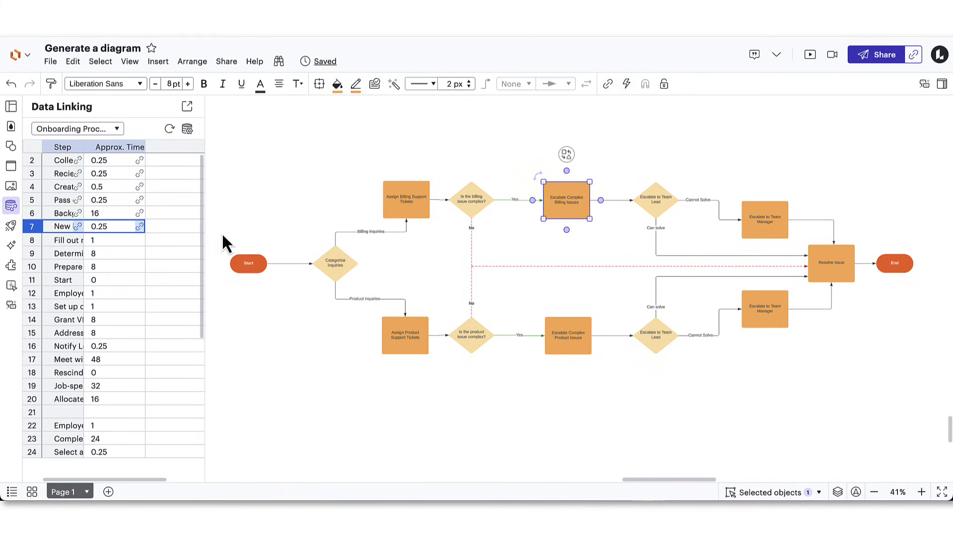
left_click_drag(42, 238, 573, 354)
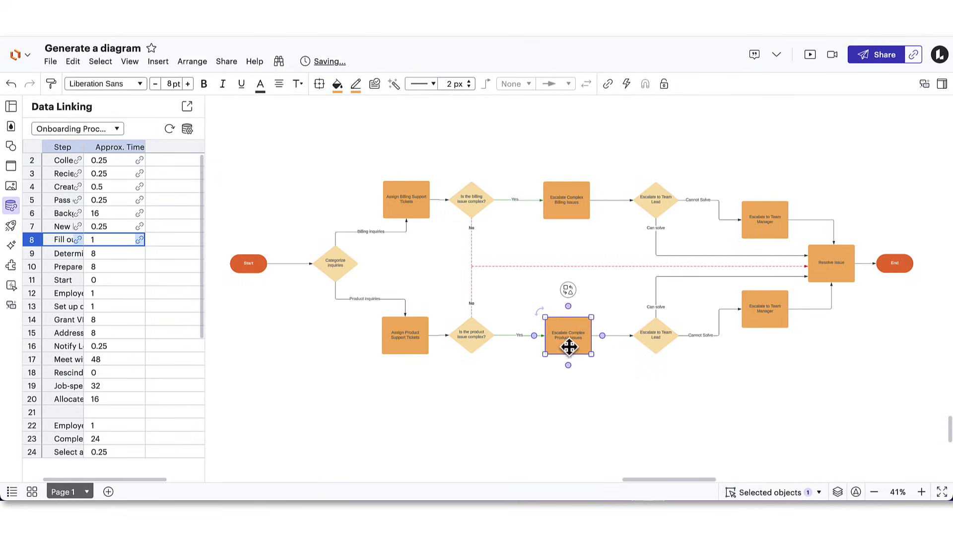
left_click(600, 388)
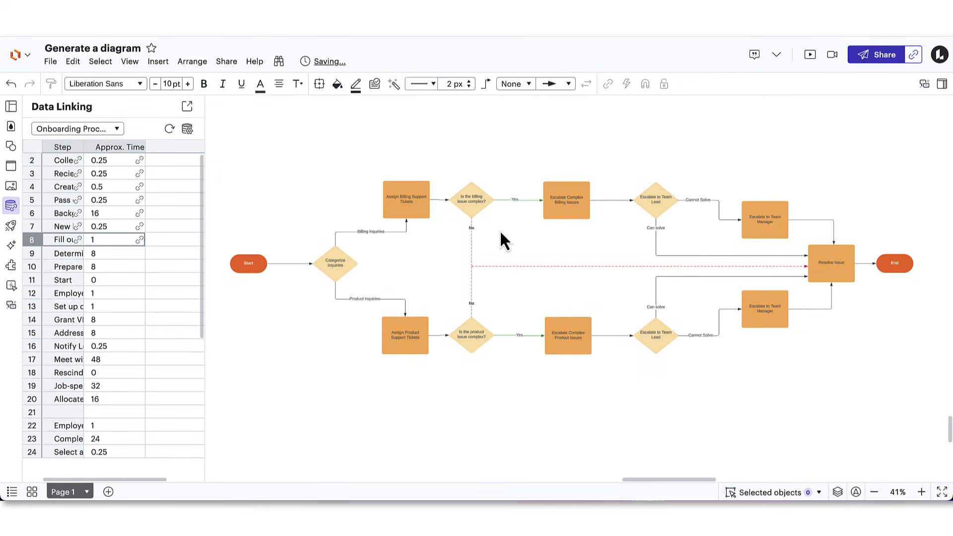
Step: Refresh the linked data and show all conditional formatting rules' status icons on the diagram
left_click(172, 137)
left_click(394, 83)
left_click(587, 138)
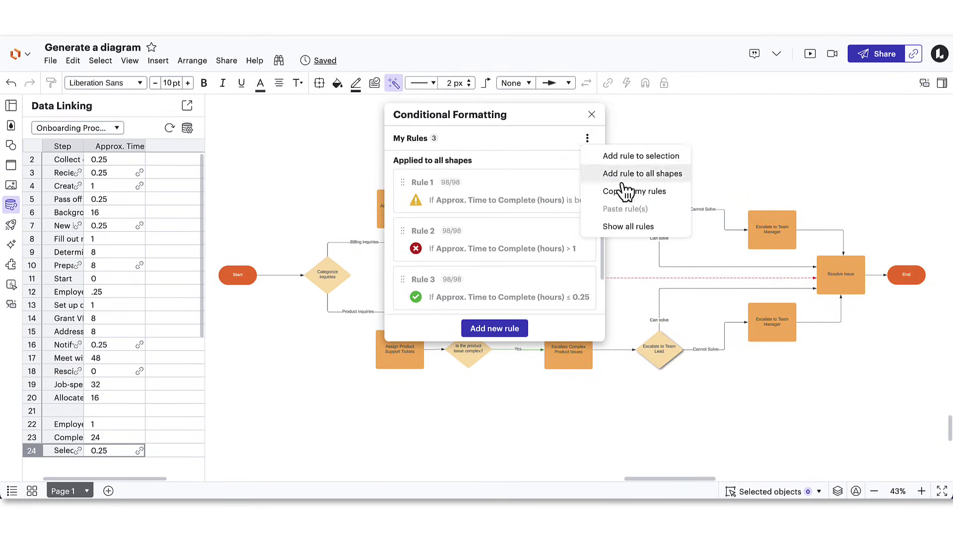
left_click(627, 226)
left_click(591, 114)
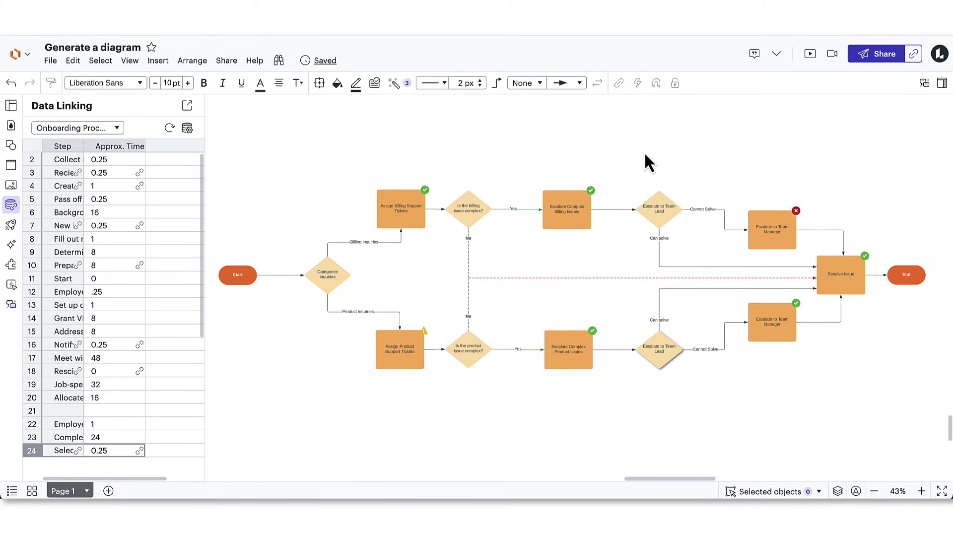
Step: Reveal and hide the troubleshooting steps below the lower escalation diamond
left_click(661, 353, "shift+super")
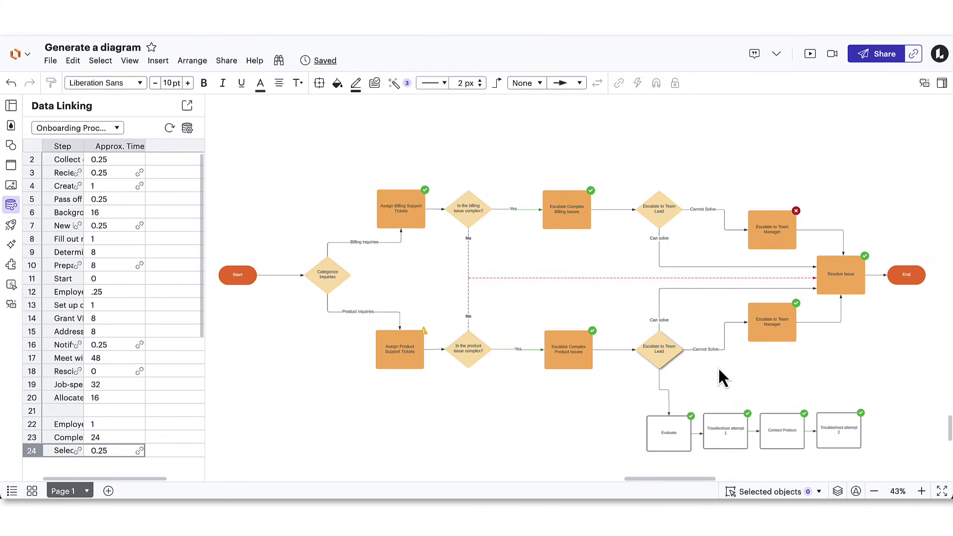
left_click(662, 352, "shift+super")
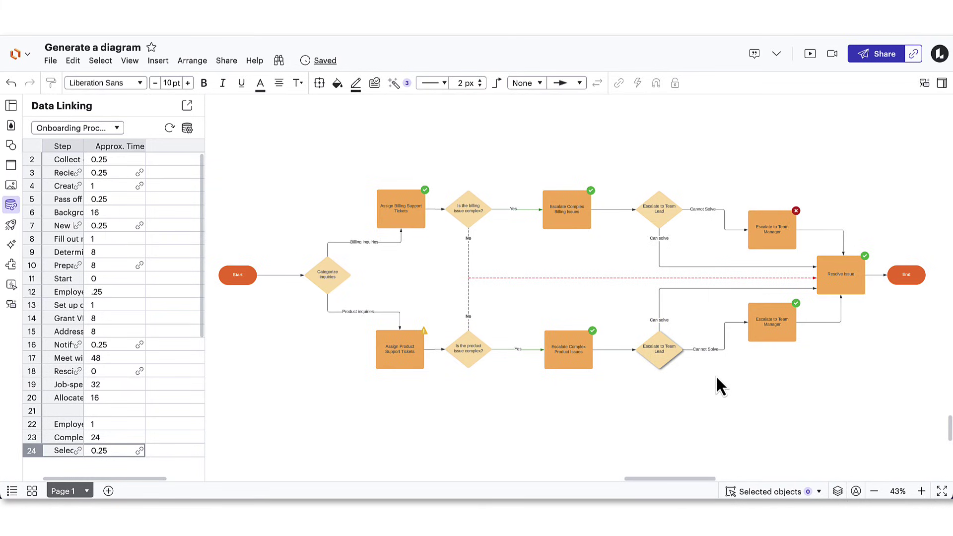